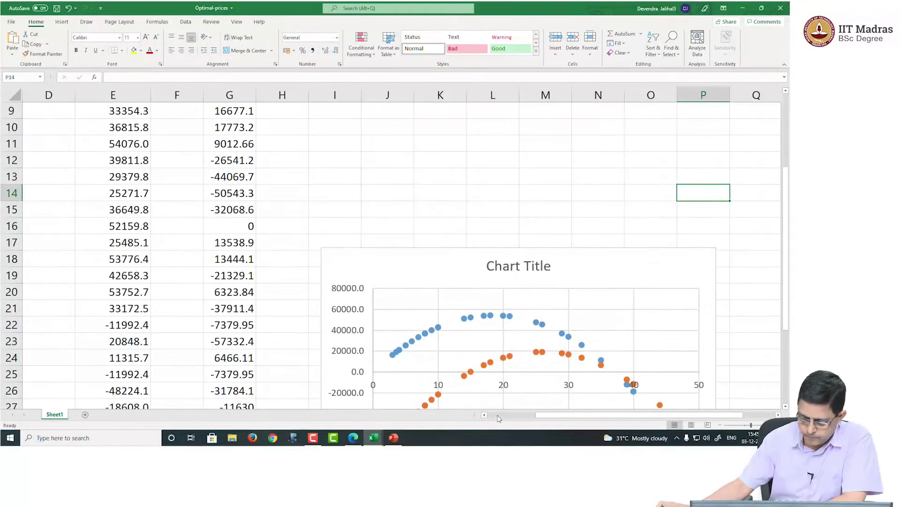
- Examine the Price and Dem columns of the sheet, starting from their headings in row 3
scroll(328, 281, "left", 3)
scroll(211, 257, "up", 3)
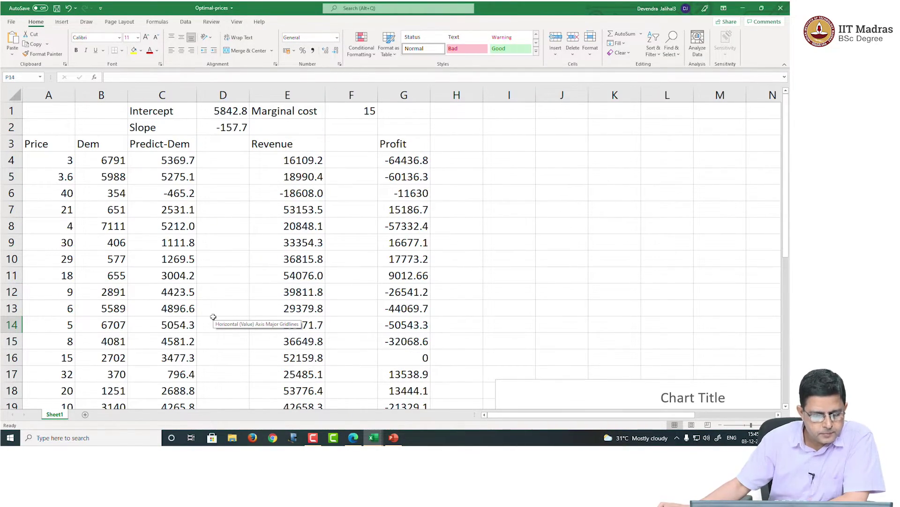
left_click(53, 160)
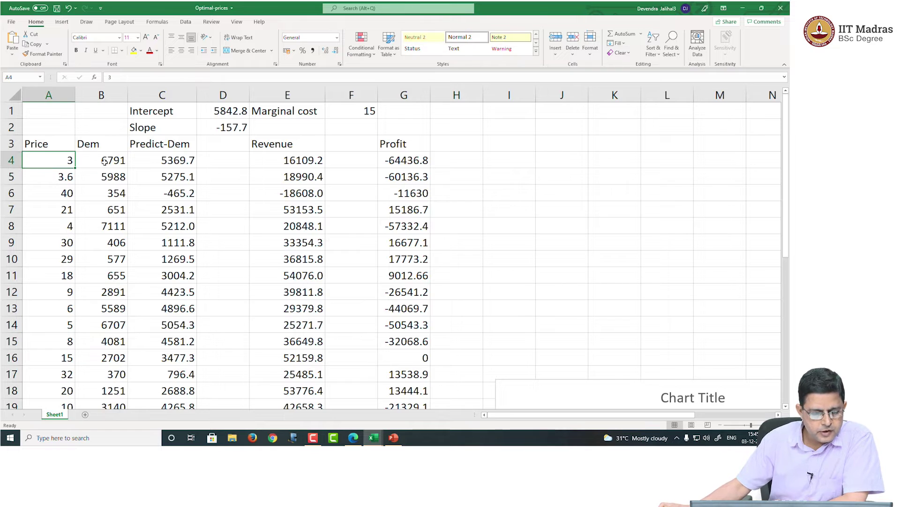
left_click(95, 165)
left_click_drag(47, 144, 97, 396)
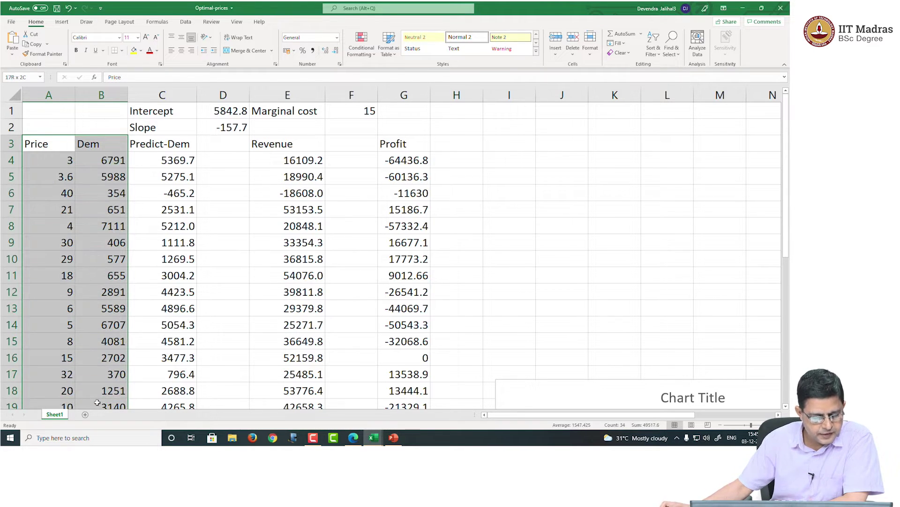
left_click(93, 248)
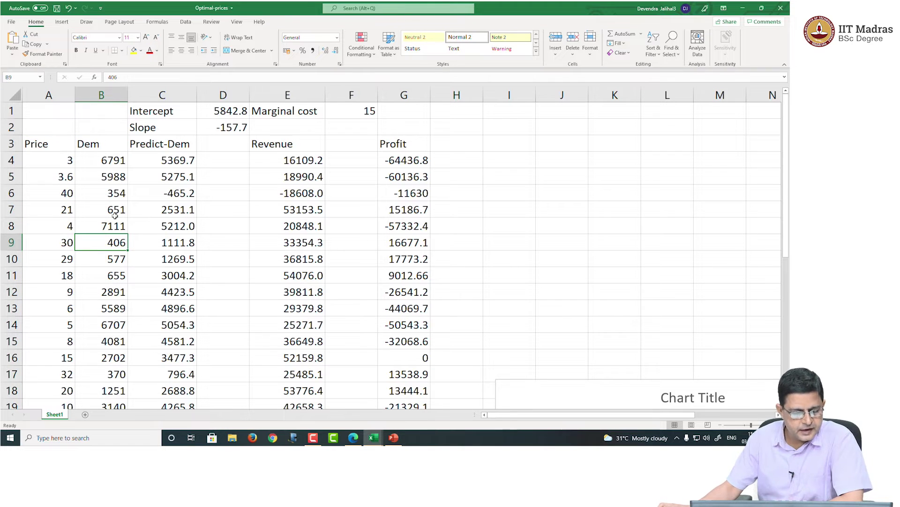
- Inspect the Intercept and Slope formulas in D1 and D2 that feed the predicted demand
left_click(169, 161)
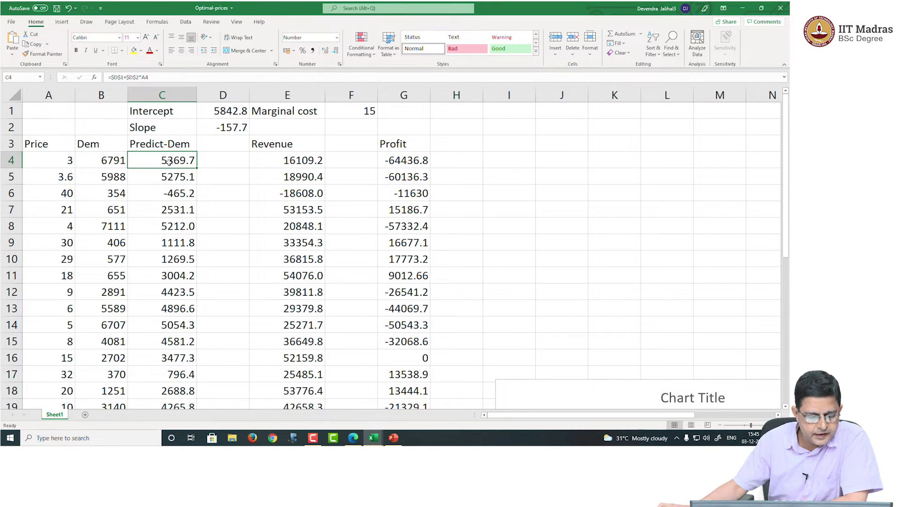
left_click(161, 113)
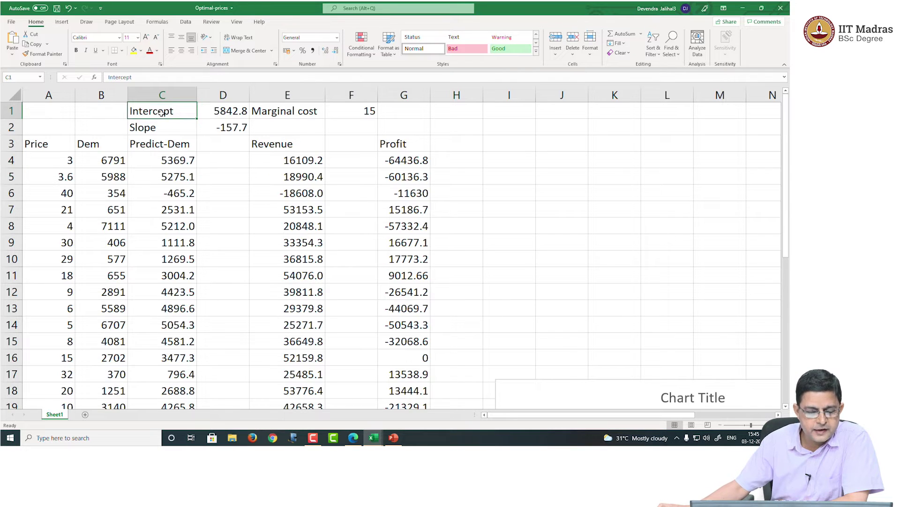
left_click(206, 114)
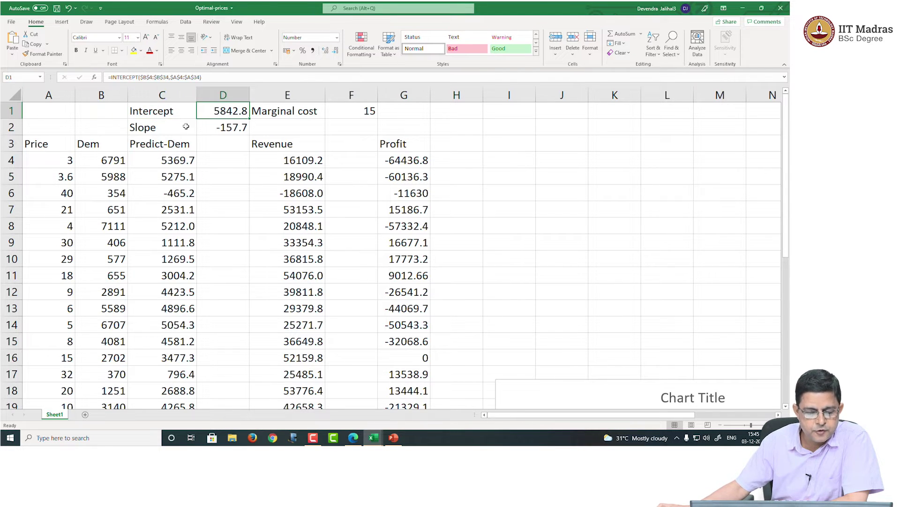
left_click(153, 130)
left_click(210, 130)
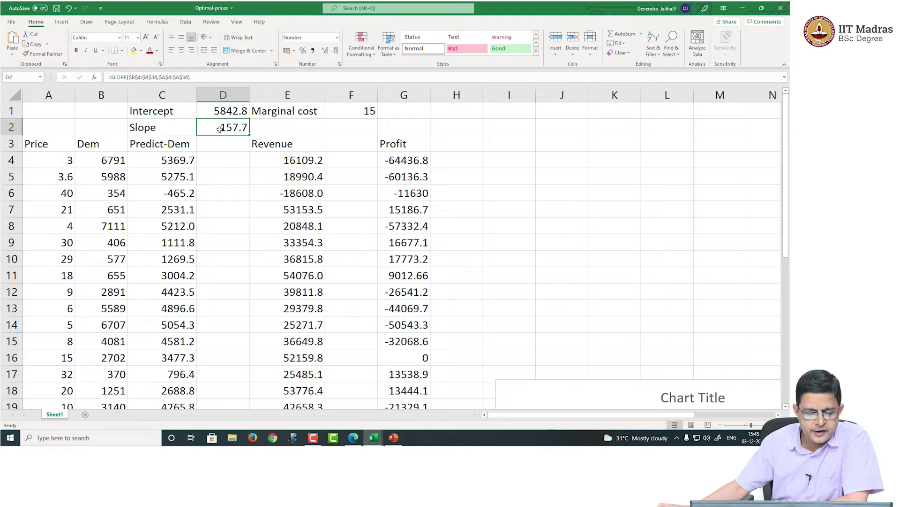
- Inspect the predicted demand formula in C4 and its cell references, and look over the Predict-Dem column
left_click(163, 159)
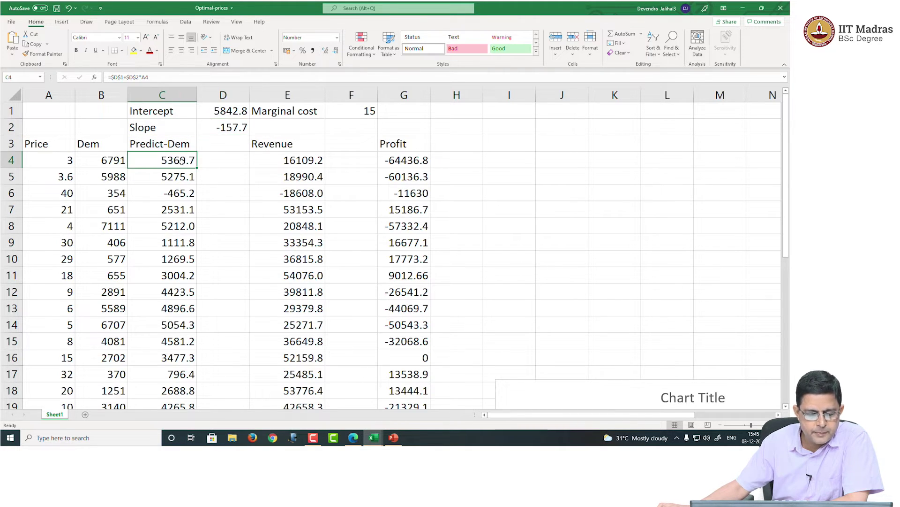
double_click(182, 161)
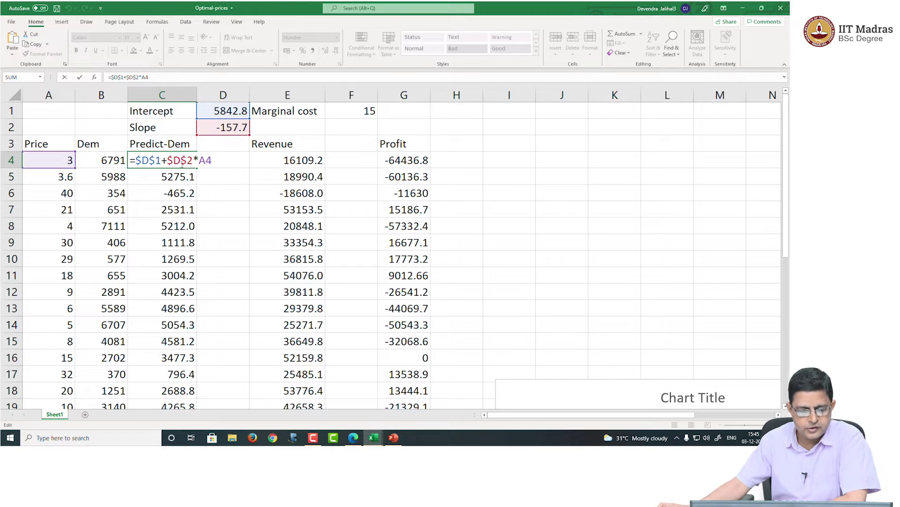
key("Return")
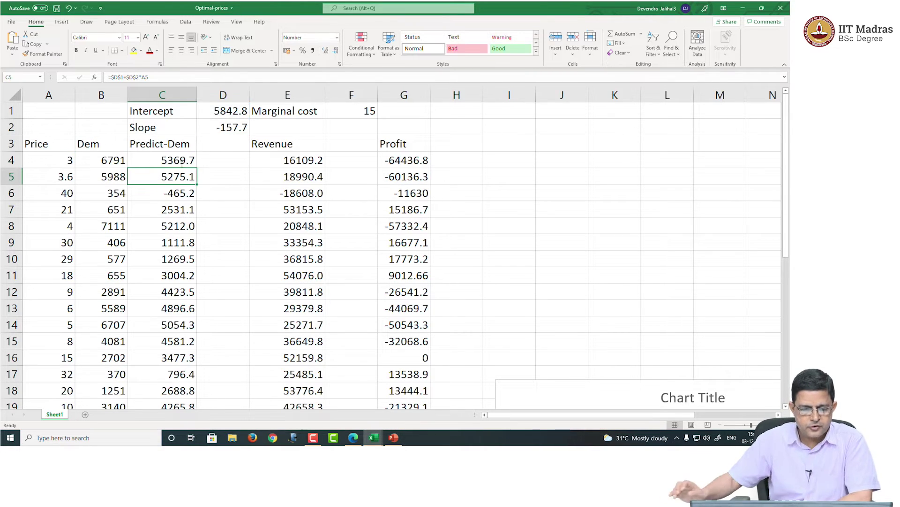
left_click(182, 163)
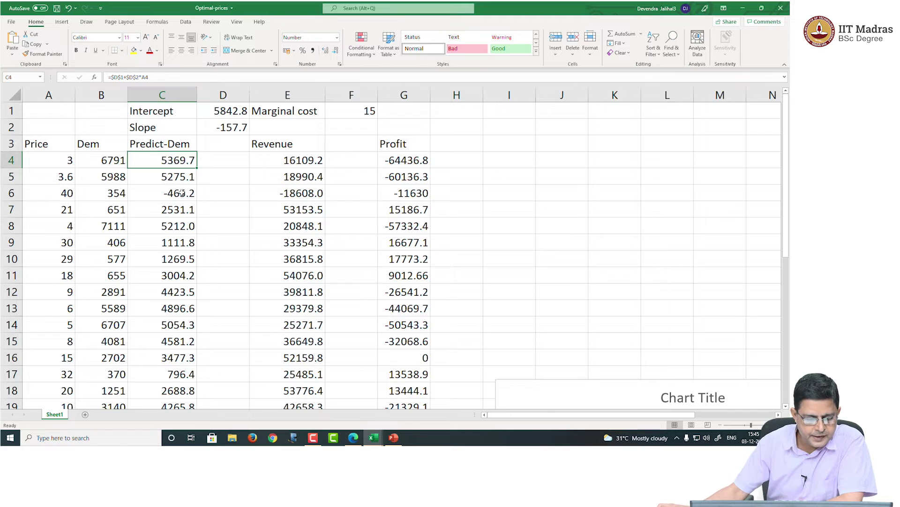
scroll(182, 207, "down", 7)
scroll(182, 208, "up", 7)
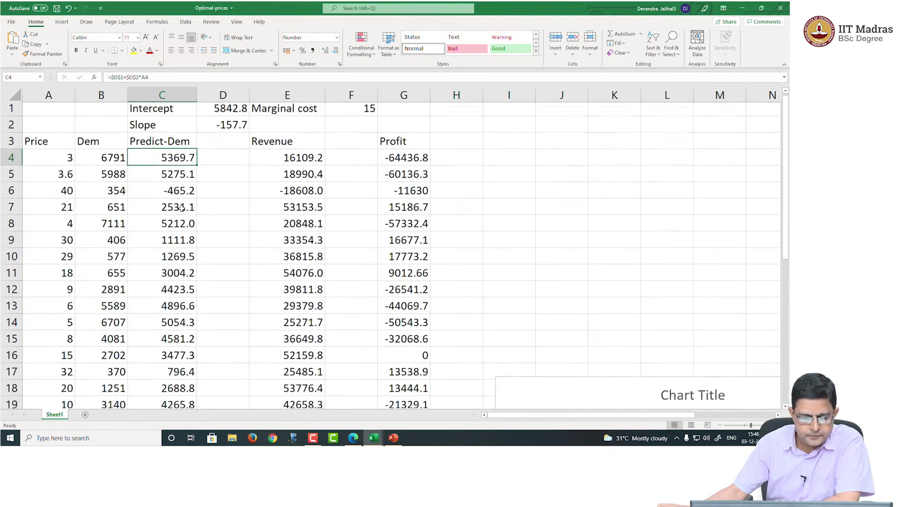
- Inspect the Revenue formulas in E4 and E8 to see how predicted demand and price are multiplied
left_click(298, 160)
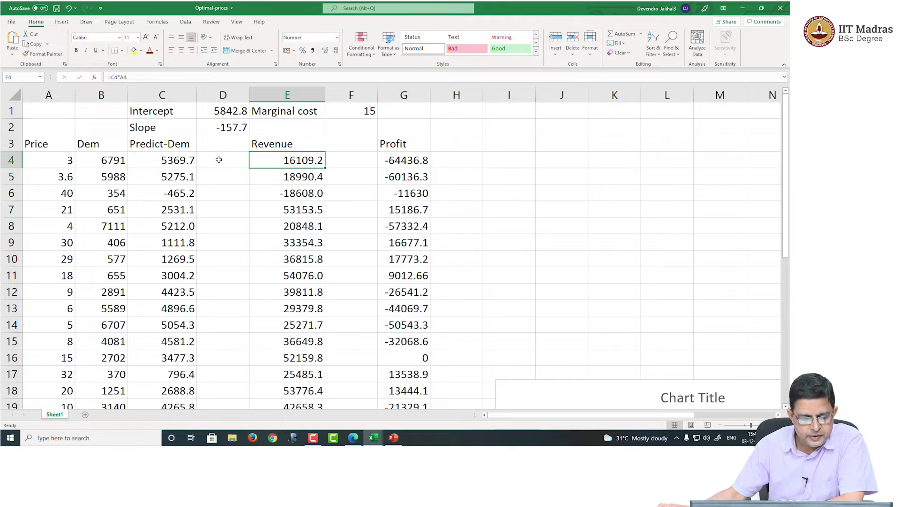
left_click(187, 160)
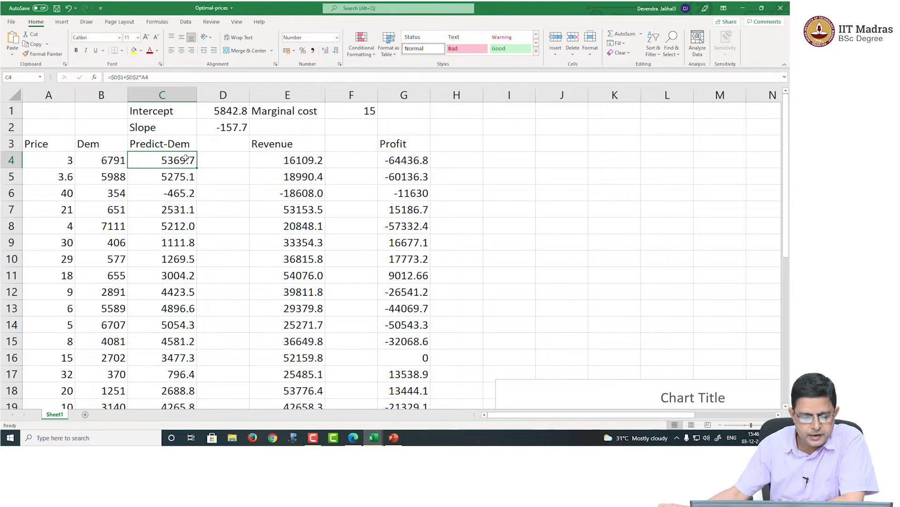
double_click(300, 160)
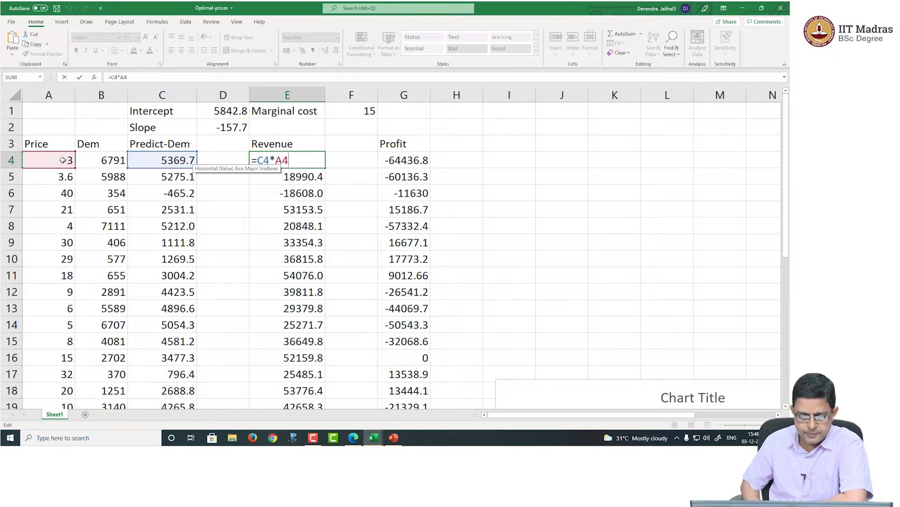
key("Return")
double_click(285, 222)
key("Return")
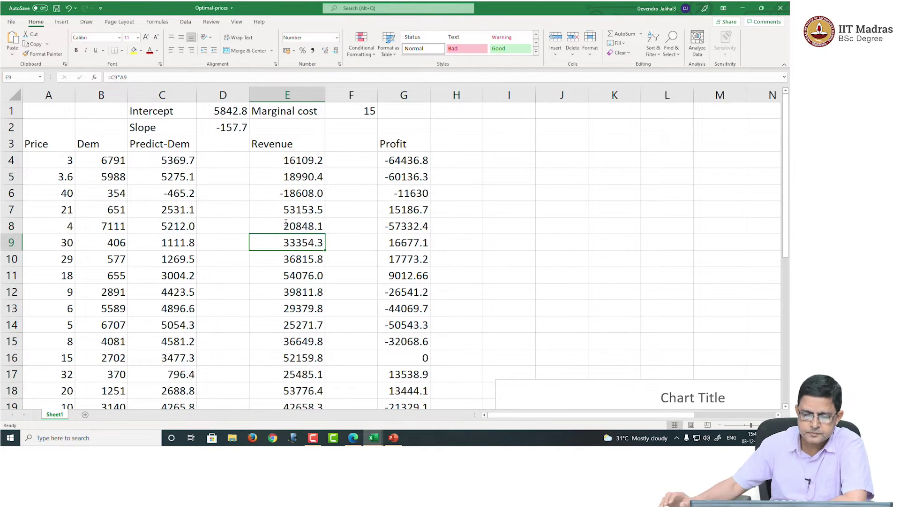
- Select the revenue values in E4:E19 and examine the scatter chart of Revenue and Profit
left_click_drag(297, 160, 291, 404)
scroll(474, 304, "down", 5)
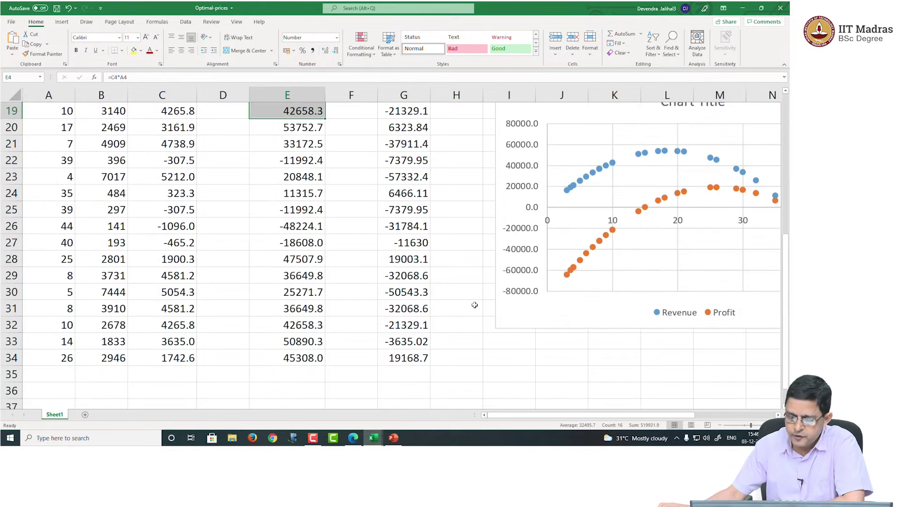
scroll(694, 410, "right", 5)
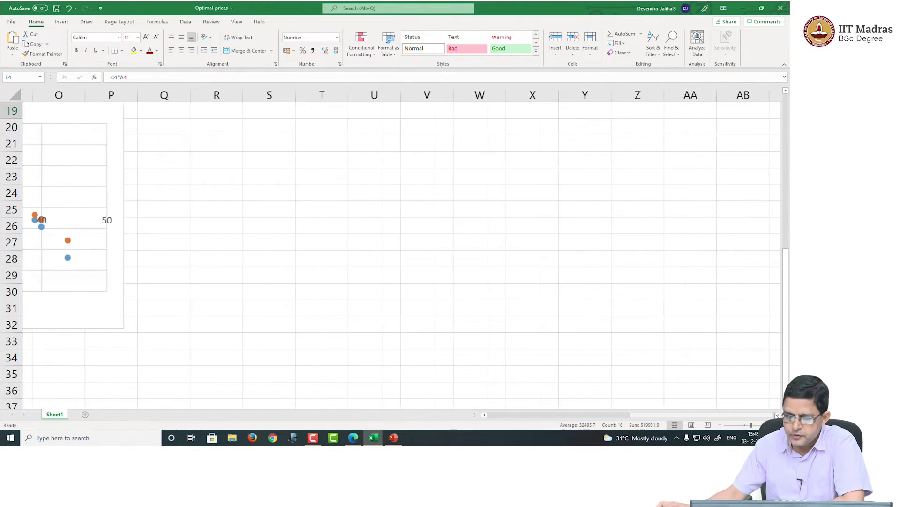
left_click(495, 415)
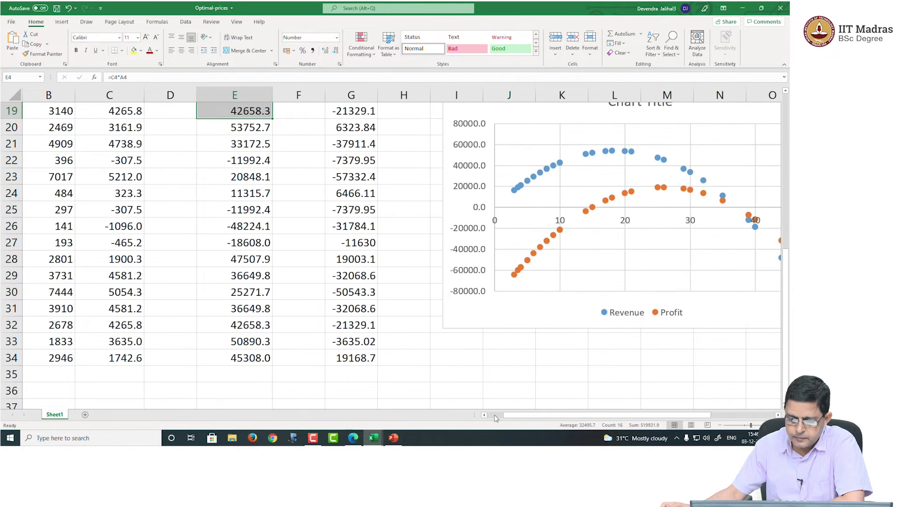
scroll(649, 276, "up", 1)
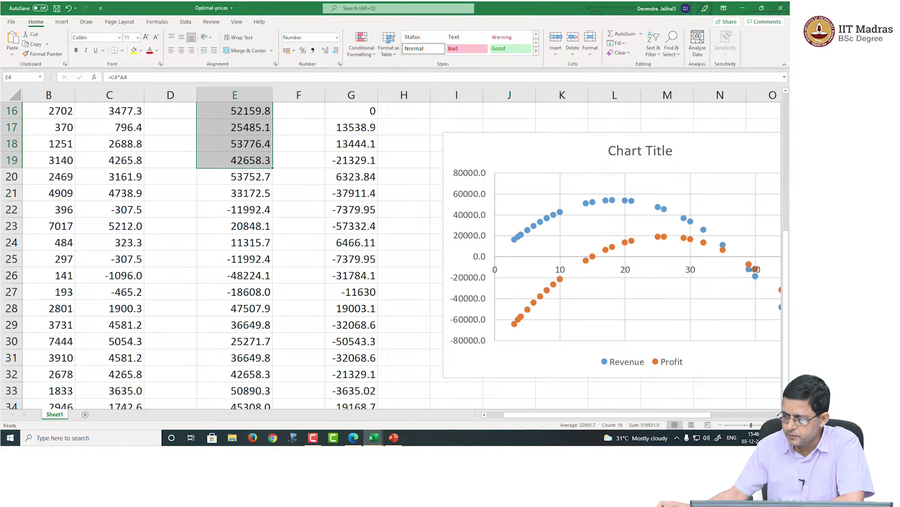
left_click(778, 414)
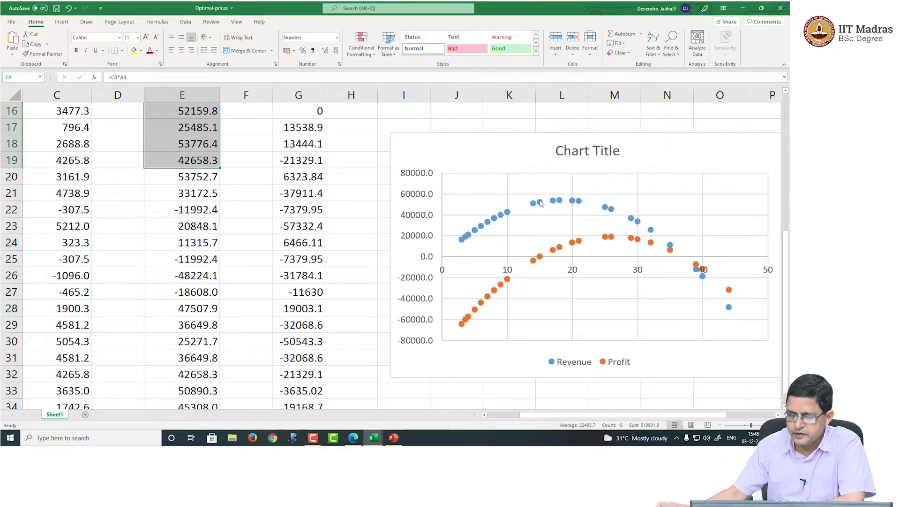
- Draw a black ink curve through the Revenue points and mark its peak with a vertical line and a circled cross on the zero line
mouse_move(725, 301)
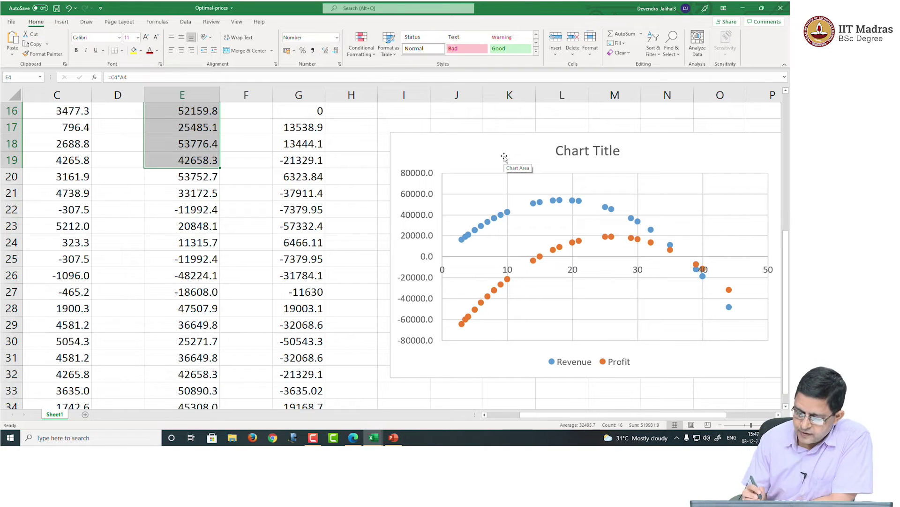
left_click_drag(461, 240, 512, 211)
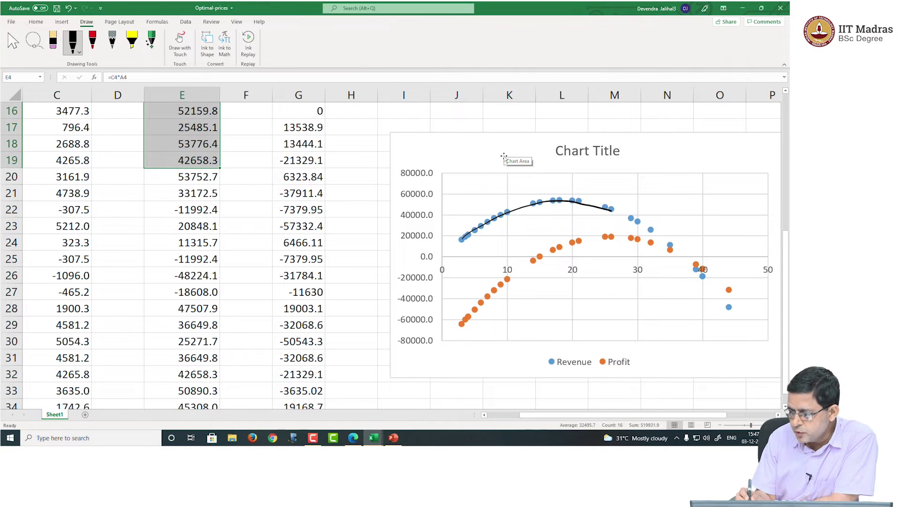
left_click_drag(672, 247, 679, 254)
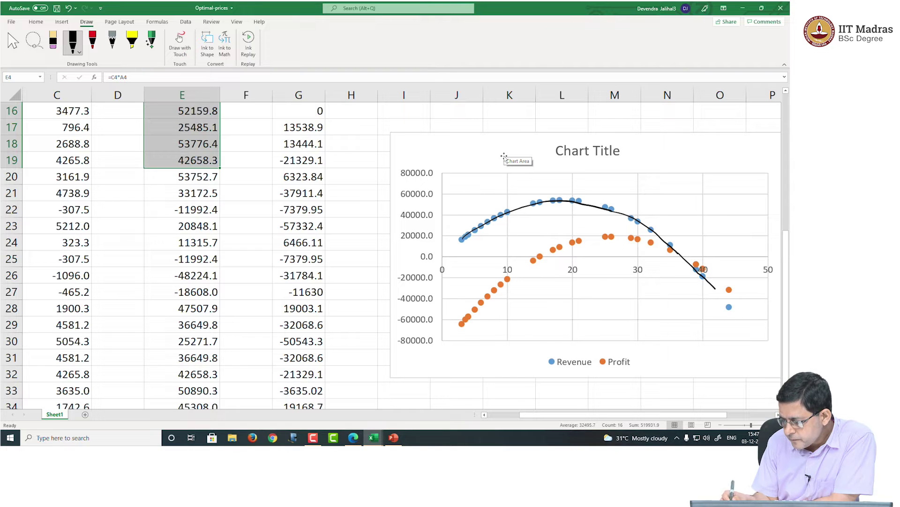
left_click_drag(724, 300, 730, 309)
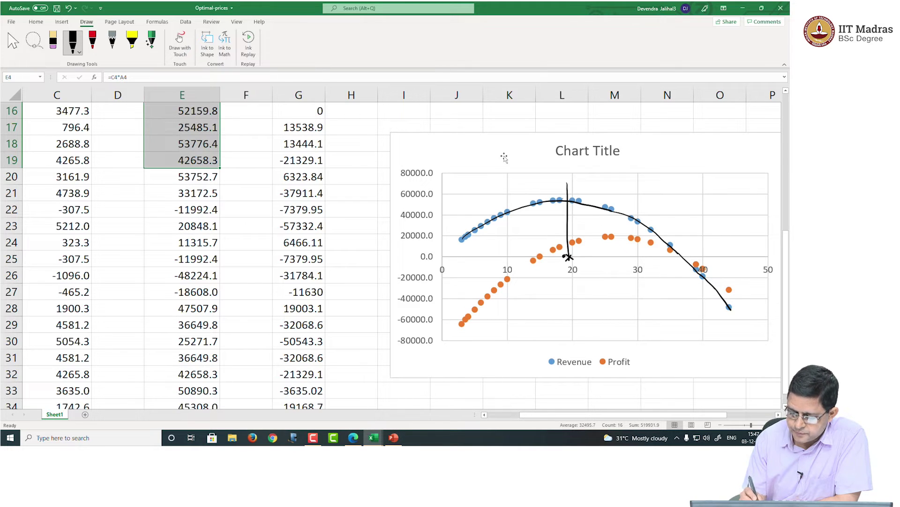
left_click_drag(564, 252, 575, 258)
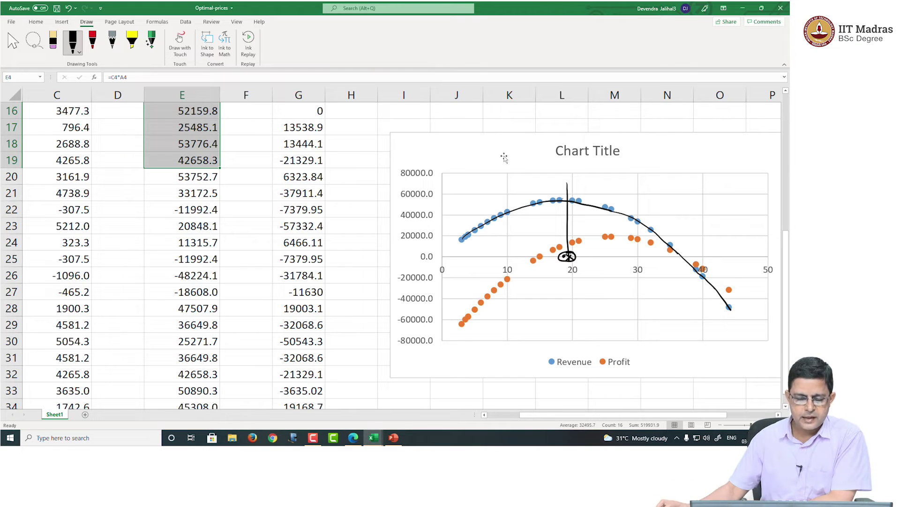
- Review the Profit column heading in G3 and the Marginal cost label and value in E1 and F1
left_click(343, 170)
scroll(343, 169, "up", 4)
scroll(344, 170, "up", 1)
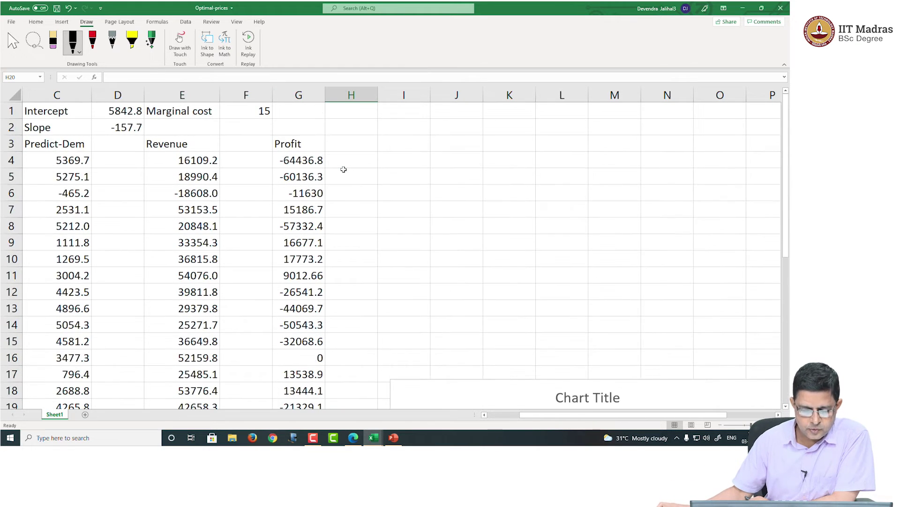
left_click(305, 147)
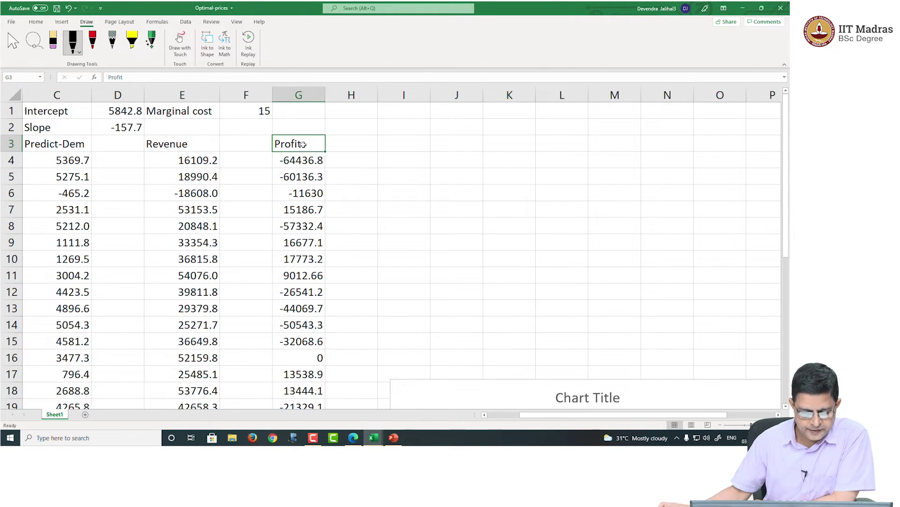
left_click(190, 112)
left_click(256, 111)
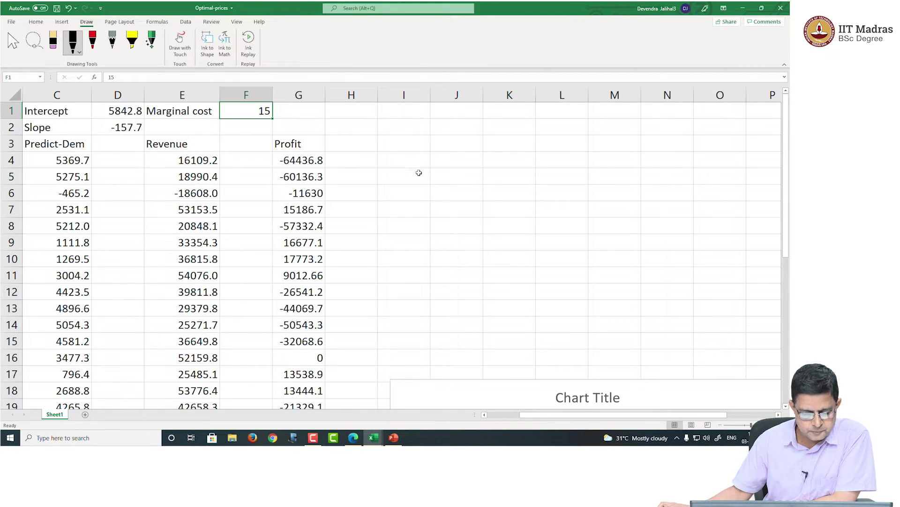
- Inspect the Profit formula in G4 against the revenue cell E4, and bring the Price column back beside it
left_click(305, 161)
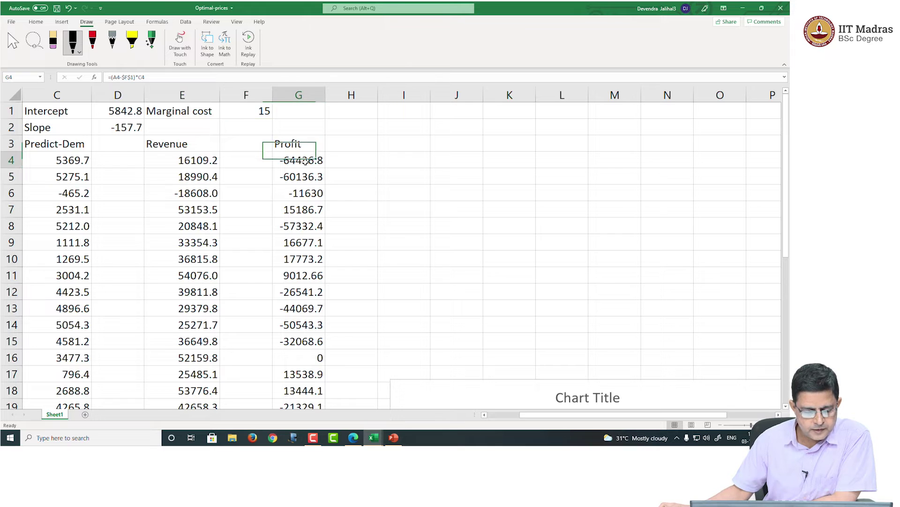
left_click(203, 160)
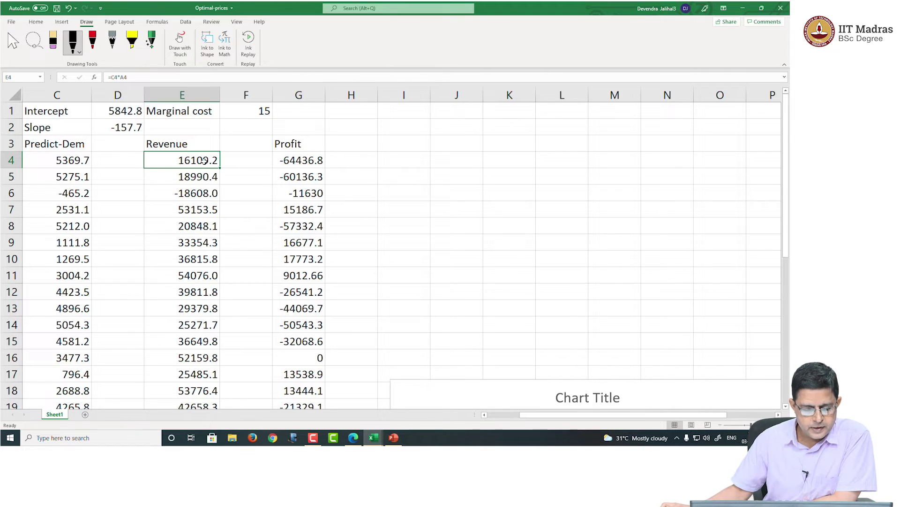
double_click(298, 161)
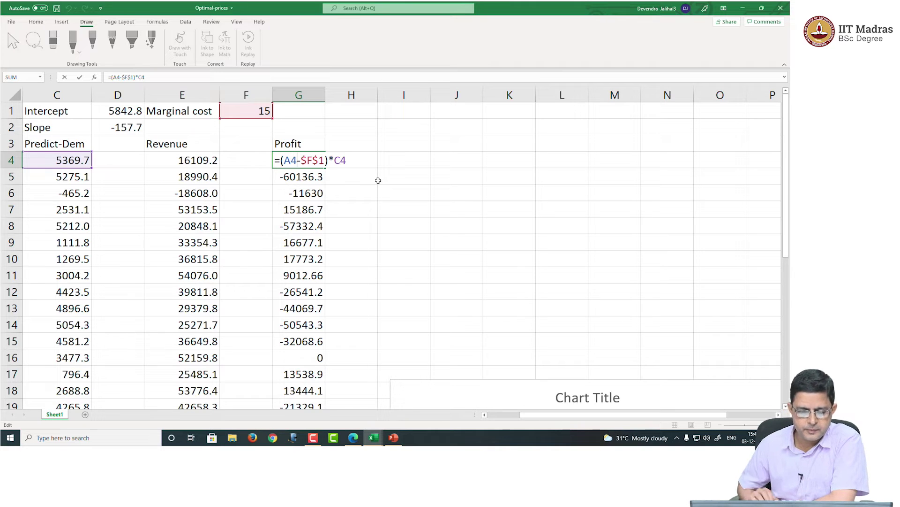
key("Return")
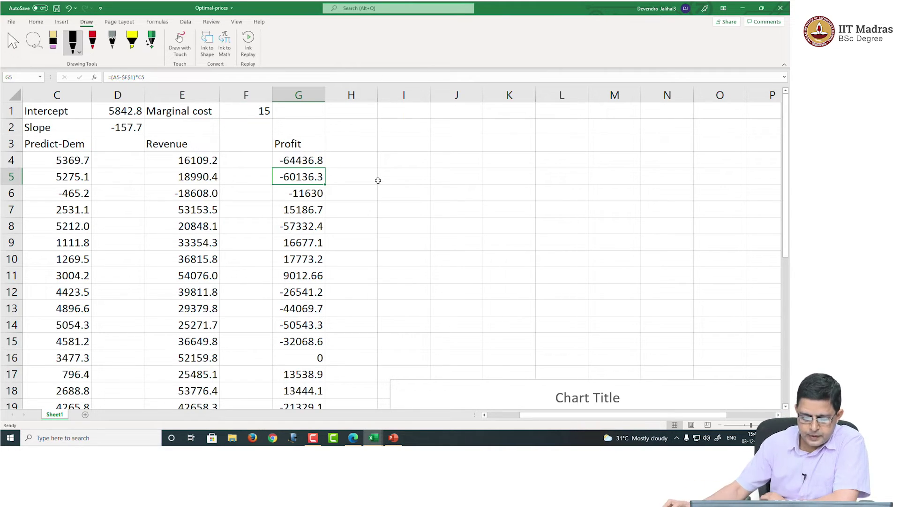
left_click(500, 415)
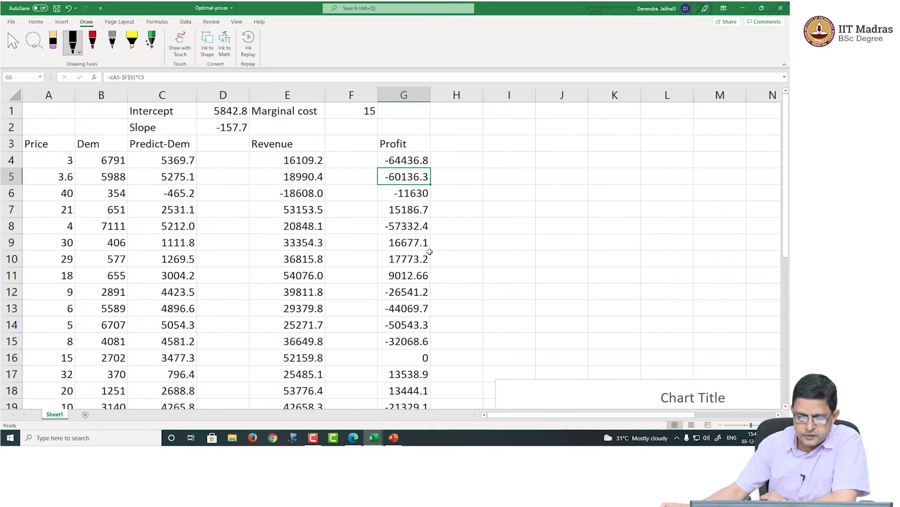
- Inspect the Profit formula in G4 and the price in A4 and predicted demand in C4 that it uses
double_click(400, 158)
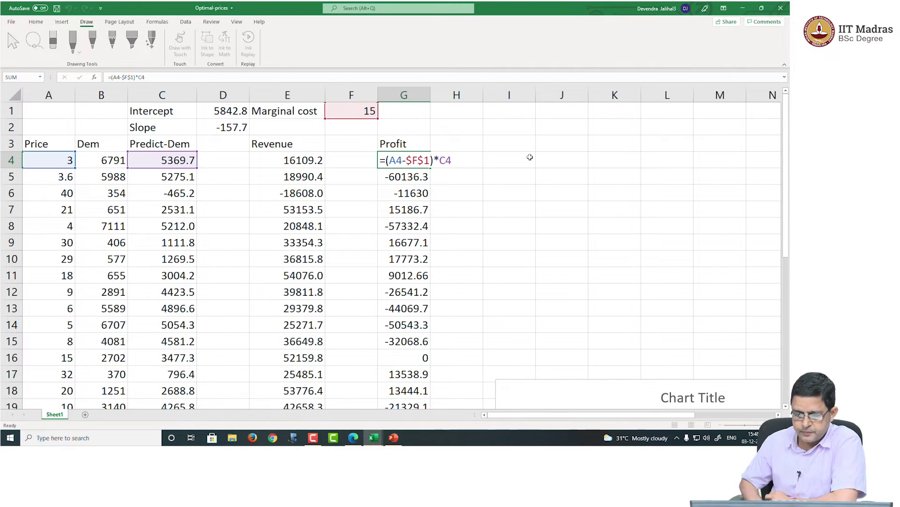
key("Return")
left_click(404, 158)
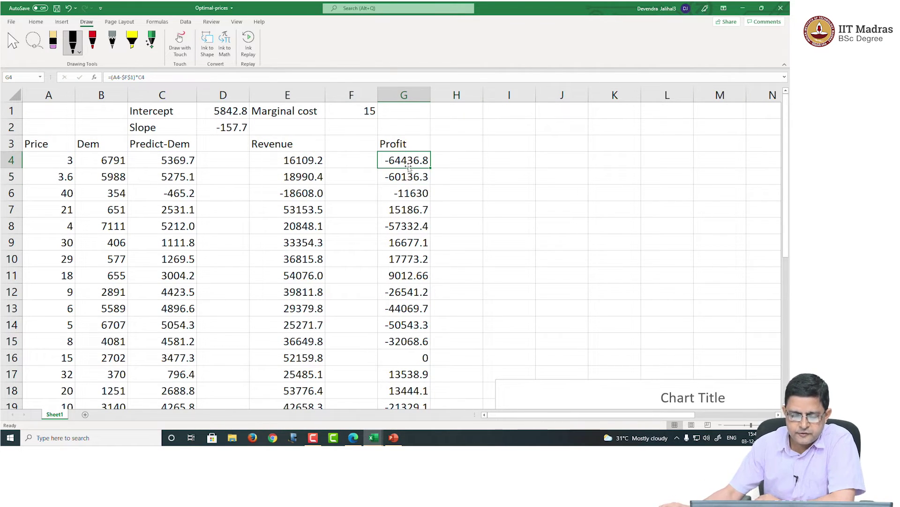
left_click(60, 160)
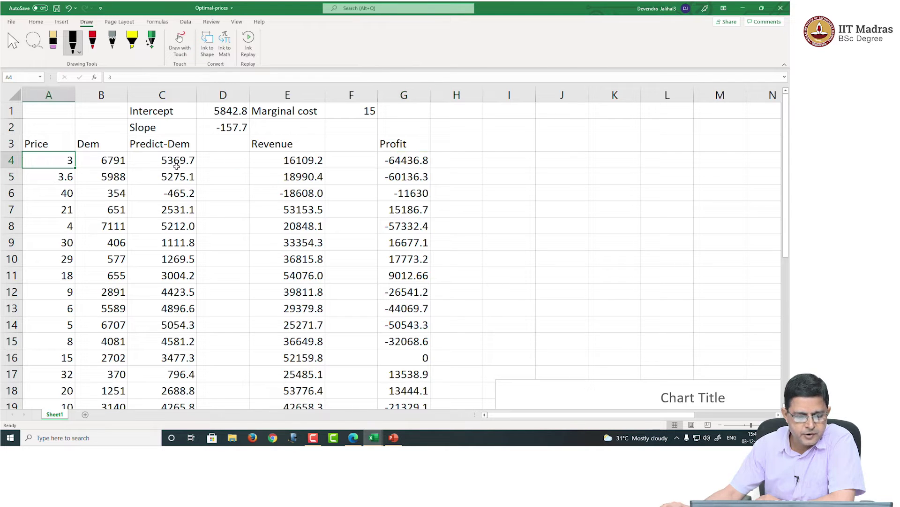
left_click(177, 164)
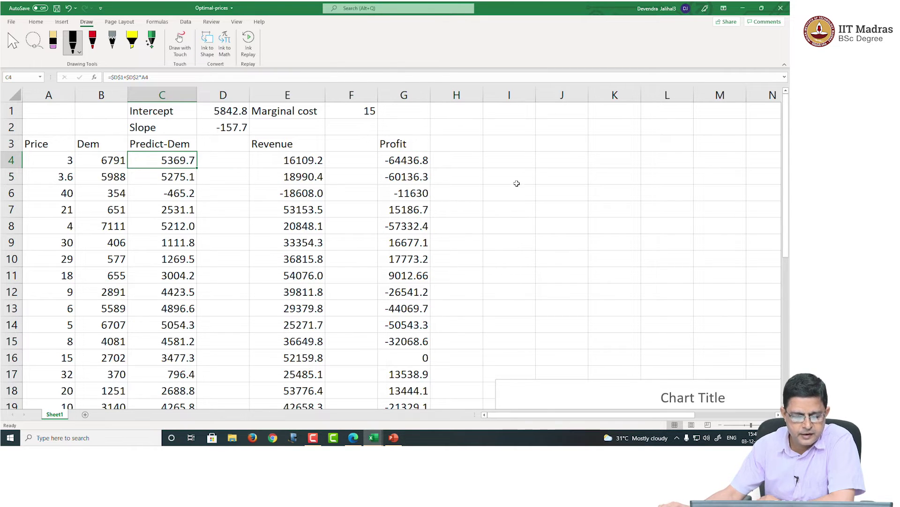
- Draw a red ink curve through the Profit points on the scatter chart
scroll(516, 182, "down", 5)
scroll(516, 179, "down", 1)
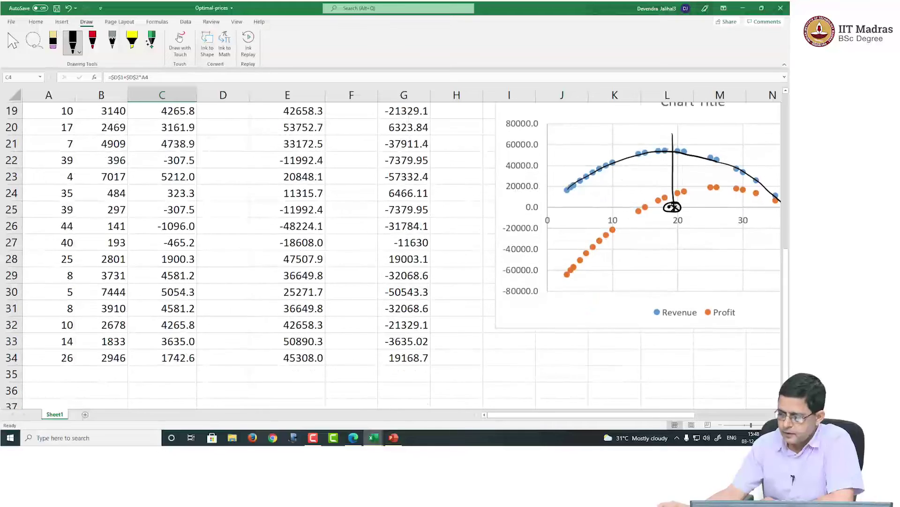
left_click(777, 415)
left_click(777, 415)
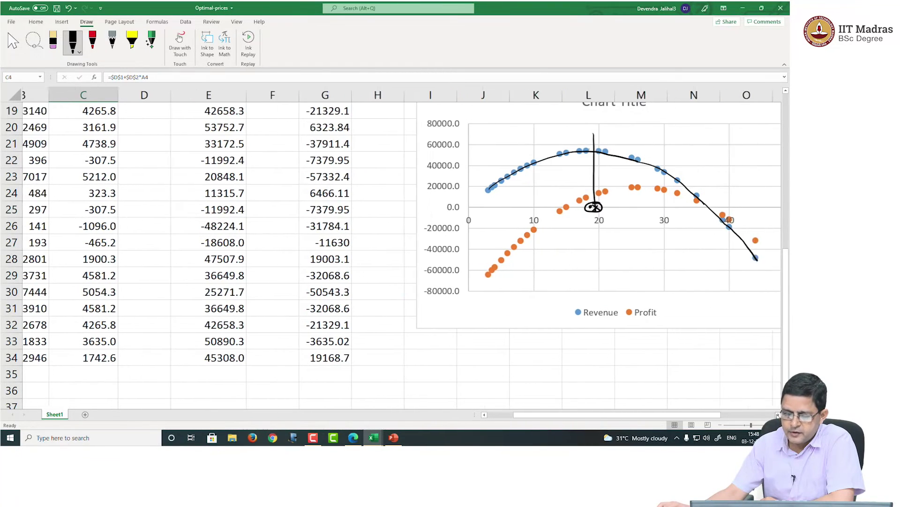
left_click(777, 414)
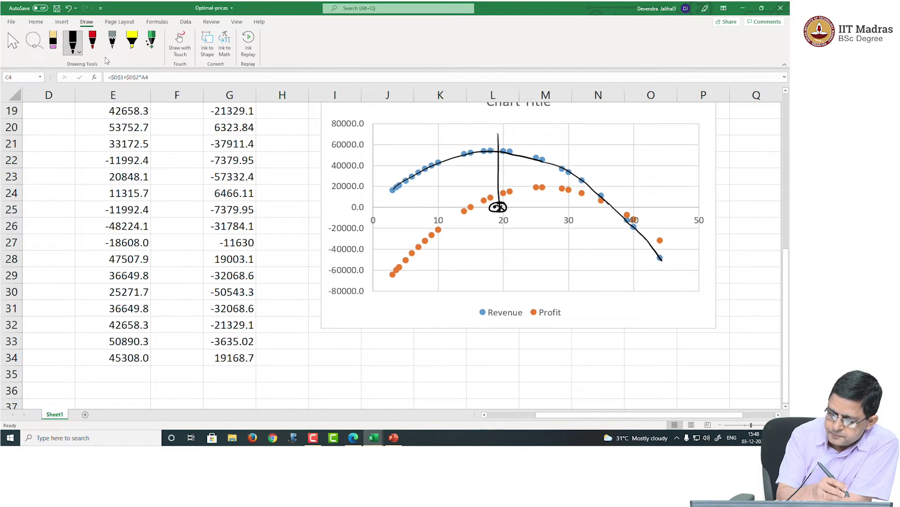
left_click(93, 42)
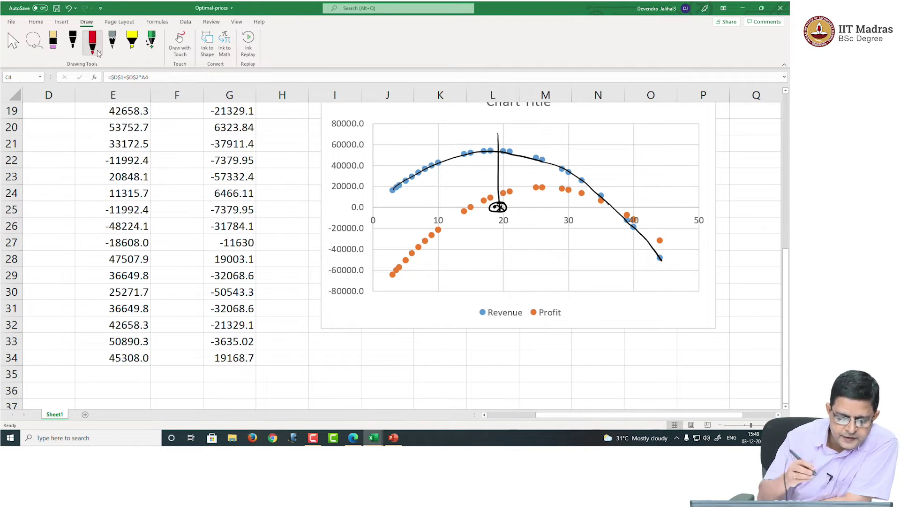
mouse_move(393, 273)
left_mouse_down()
mouse_move(466, 212)
mouse_move(535, 187)
mouse_move(610, 205)
mouse_move(668, 244)
left_mouse_up()
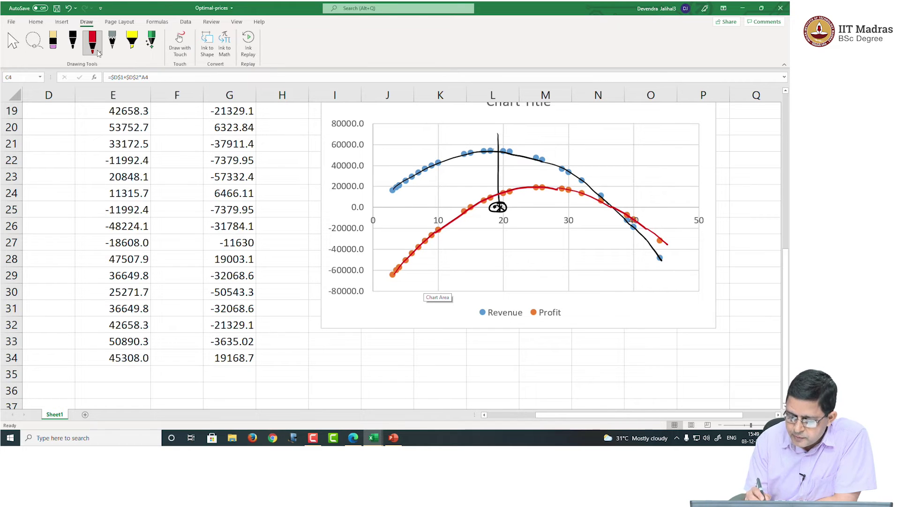
- Box the Profit curve's peak in red, mark its price on the zero line with the label 26, and add arrows to both optimal prices
mouse_move(541, 178)
left_mouse_down()
mouse_move(517, 179)
mouse_move(535, 193)
mouse_move(552, 179)
left_mouse_up()
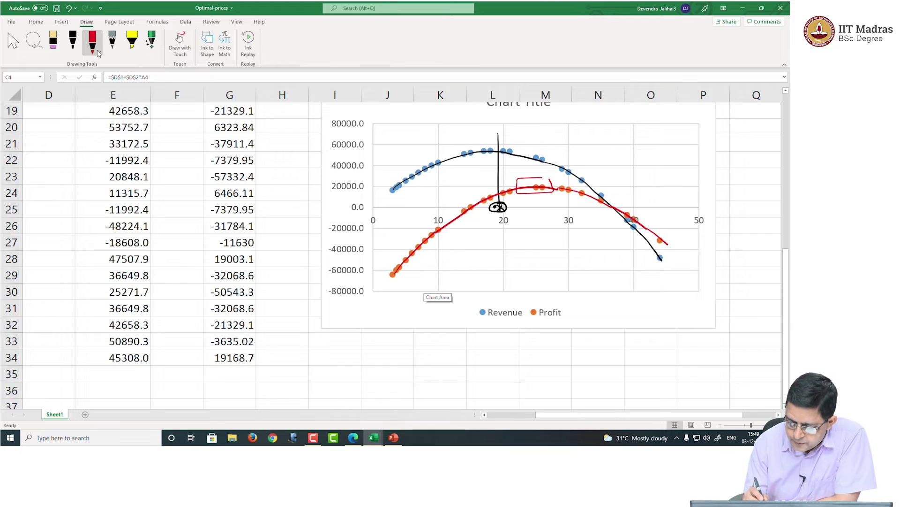
mouse_move(532, 187)
left_mouse_down()
mouse_move(531, 213)
mouse_move(539, 203)
mouse_move(526, 209)
left_mouse_up()
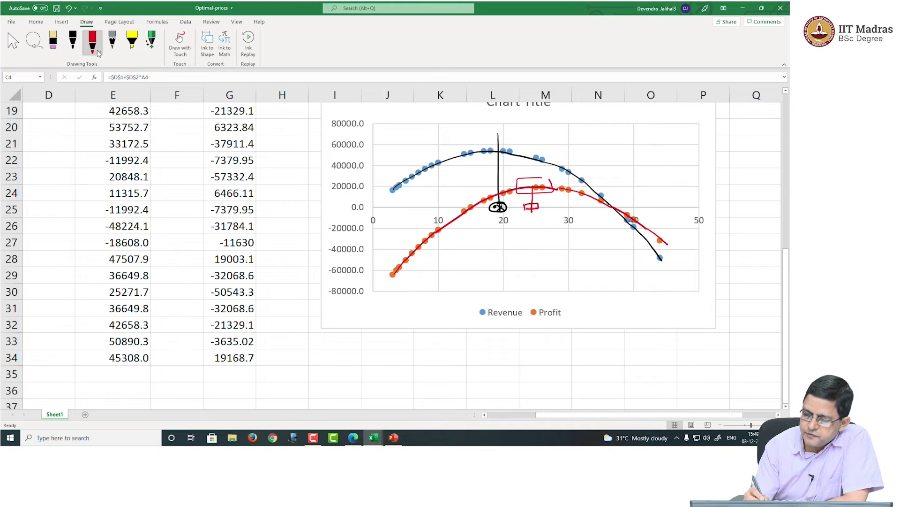
left_click_drag(529, 215, 539, 218)
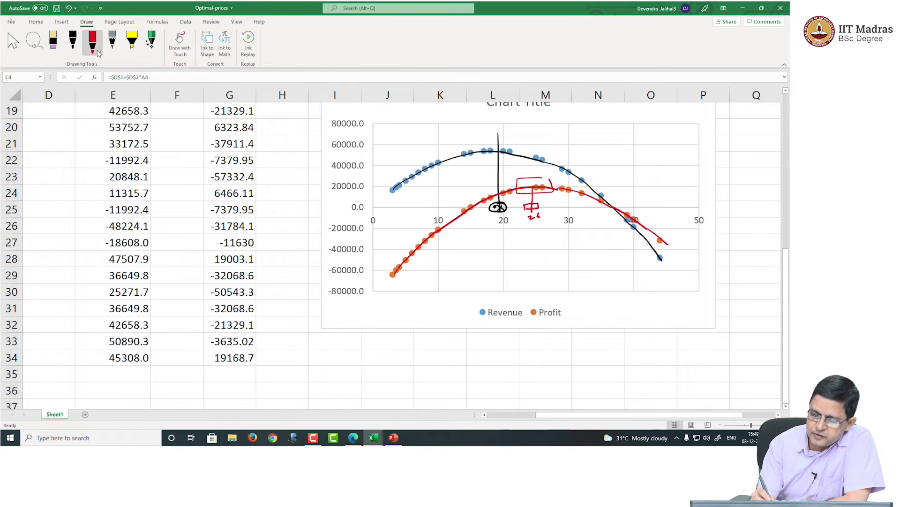
mouse_move(496, 212)
left_mouse_down()
mouse_move(488, 228)
mouse_move(527, 235)
left_mouse_up()
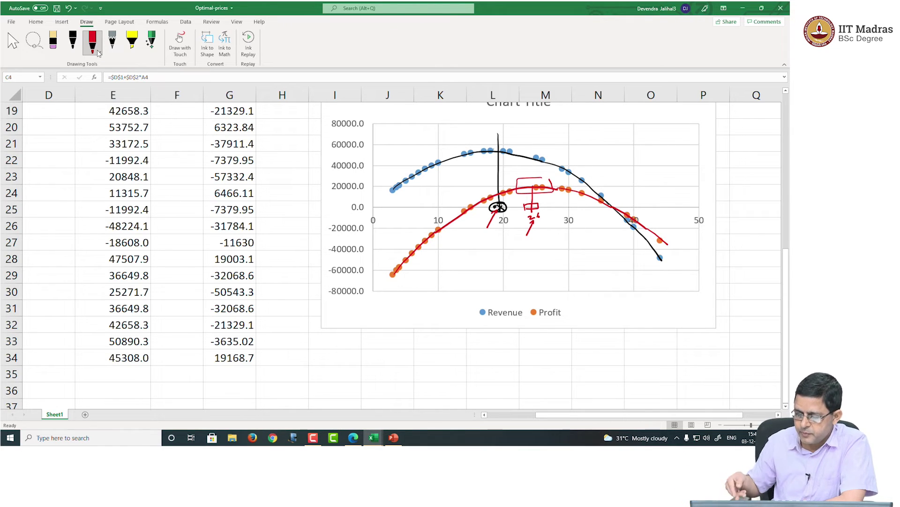
- Set the marginal cost in F1 to 12 and compare the scatter chart's points with the inked curves
left_click(289, 252)
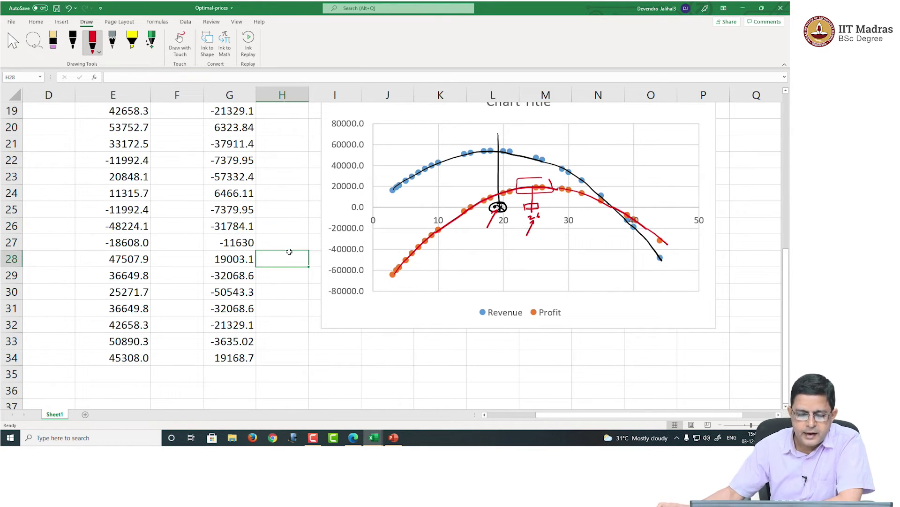
scroll(290, 251, "up", 6)
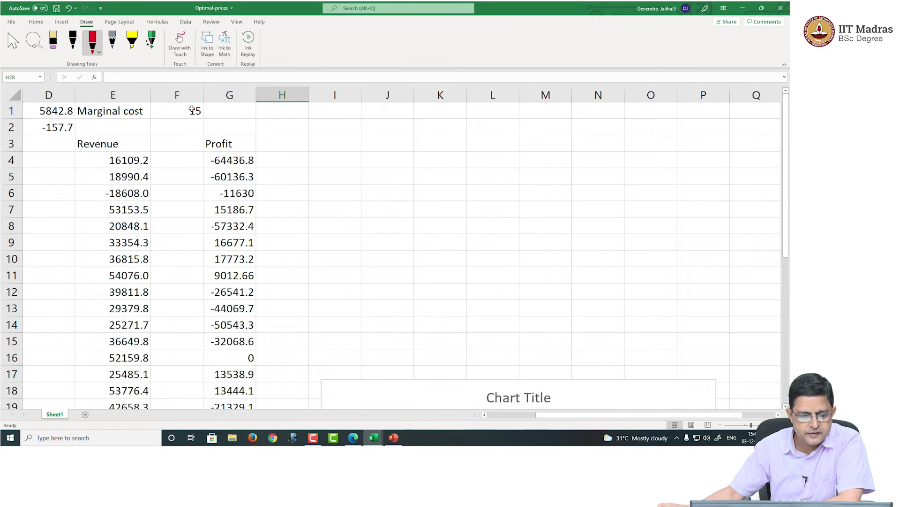
left_click(192, 110)
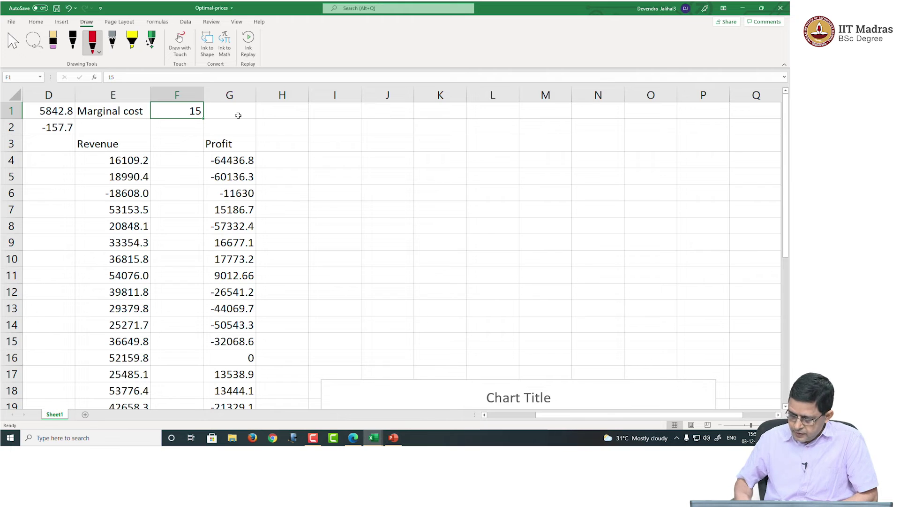
type("12")
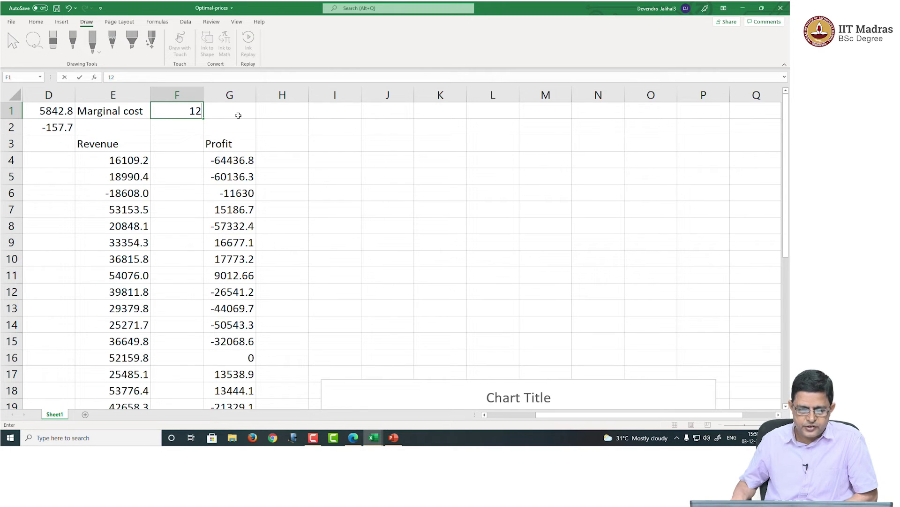
key("Return")
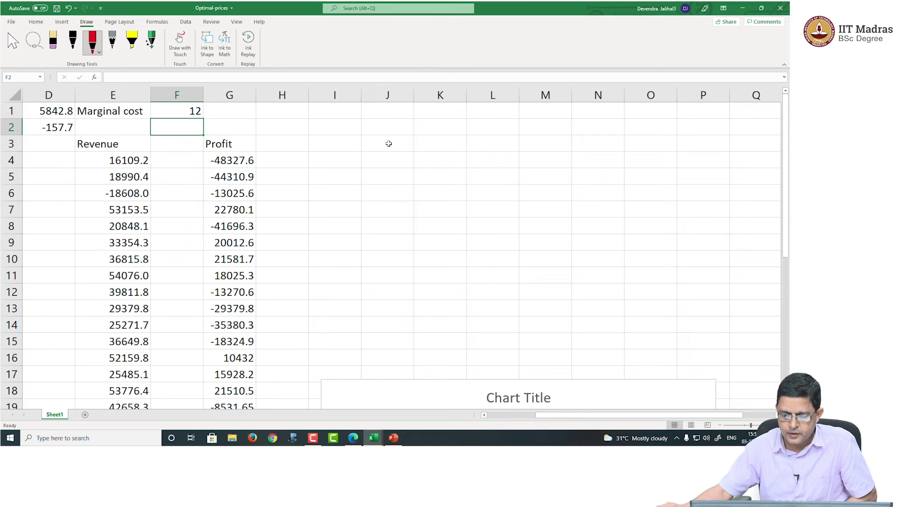
scroll(492, 167, "down", 4)
scroll(493, 167, "down", 3)
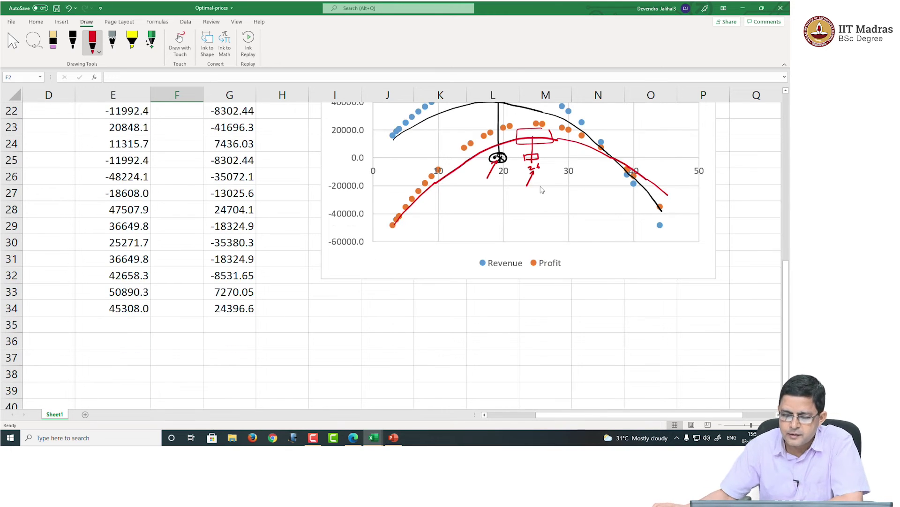
scroll(543, 182, "up", 2)
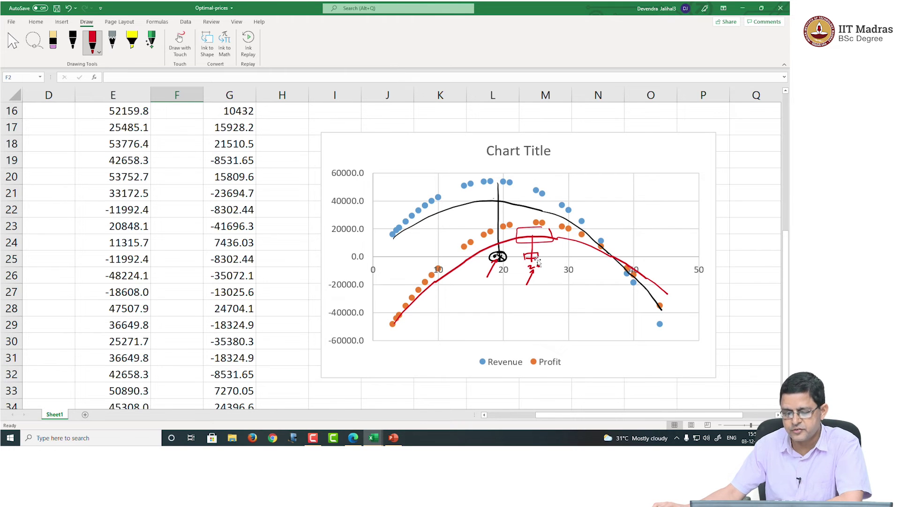
- Set the marginal cost in F1 to 14 and check the scatter chart again
scroll(330, 183, "up", 3)
scroll(330, 182, "up", 2)
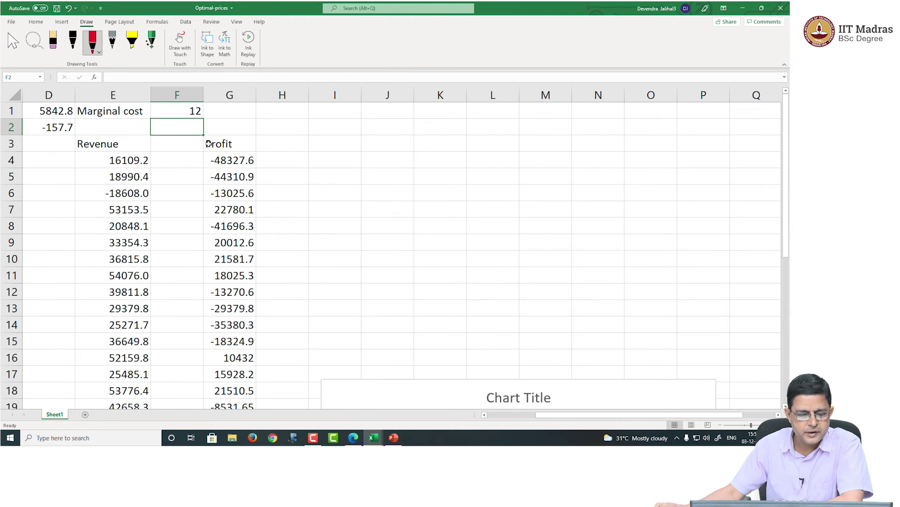
left_click(196, 111)
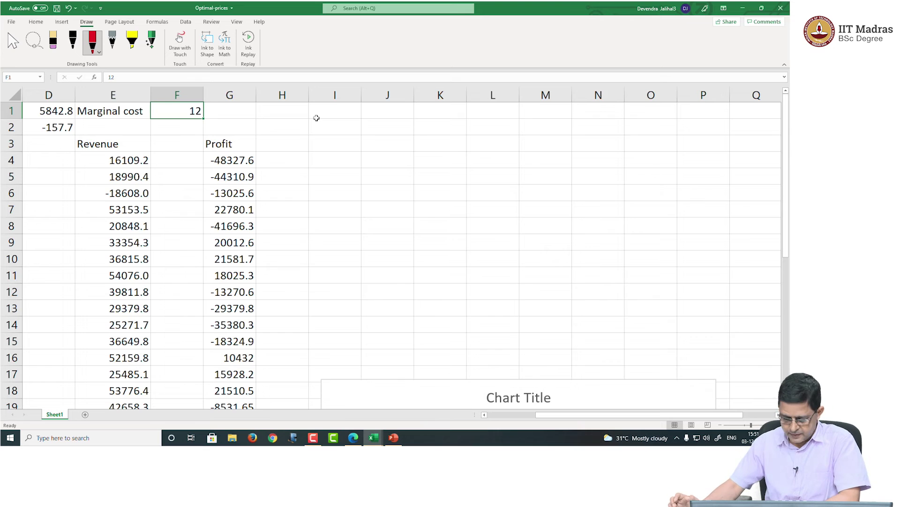
type("14")
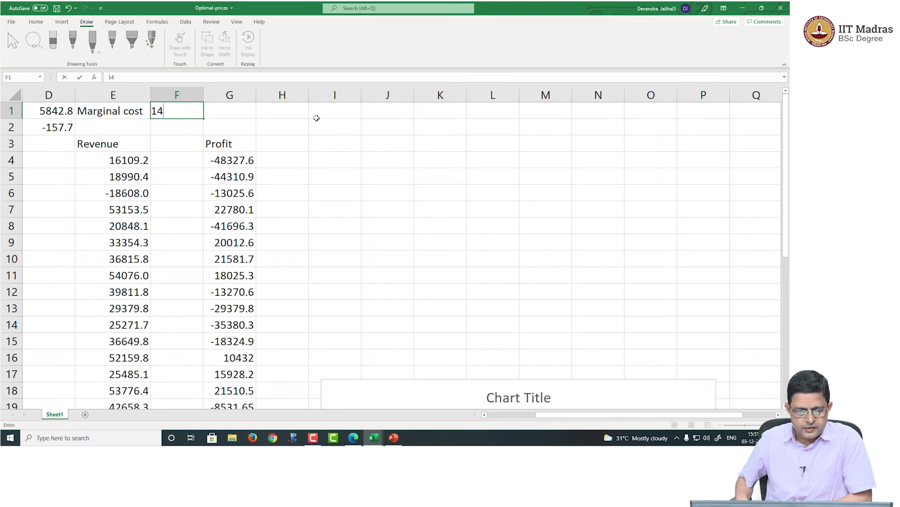
key("Return")
scroll(346, 143, "down", 4)
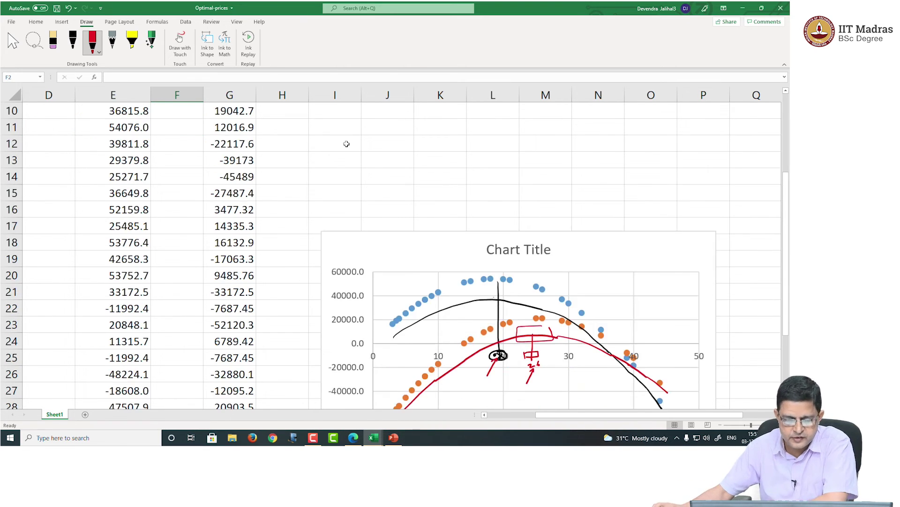
- Set the marginal cost in F1 back to 15 and review the Revenue and Profit points against the ink
scroll(346, 144, "up", 4)
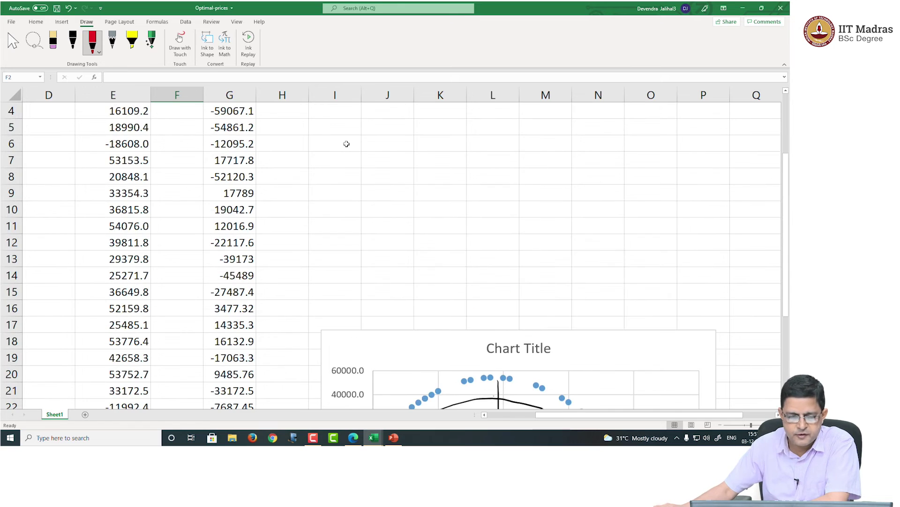
left_click(193, 110)
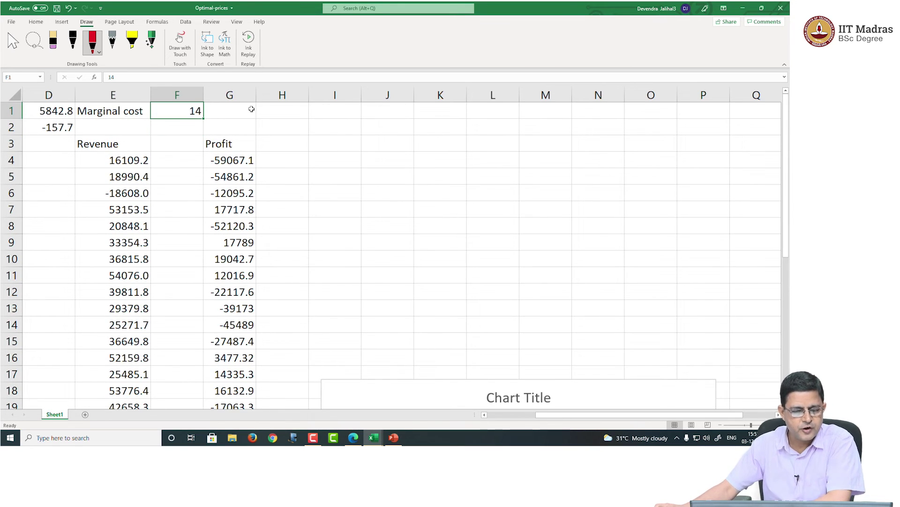
type("15")
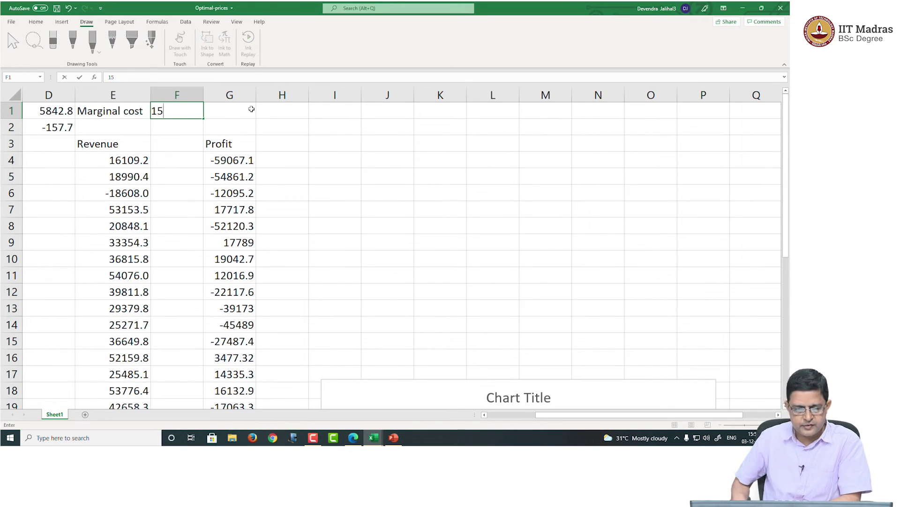
key("Return")
scroll(334, 142, "down", 4)
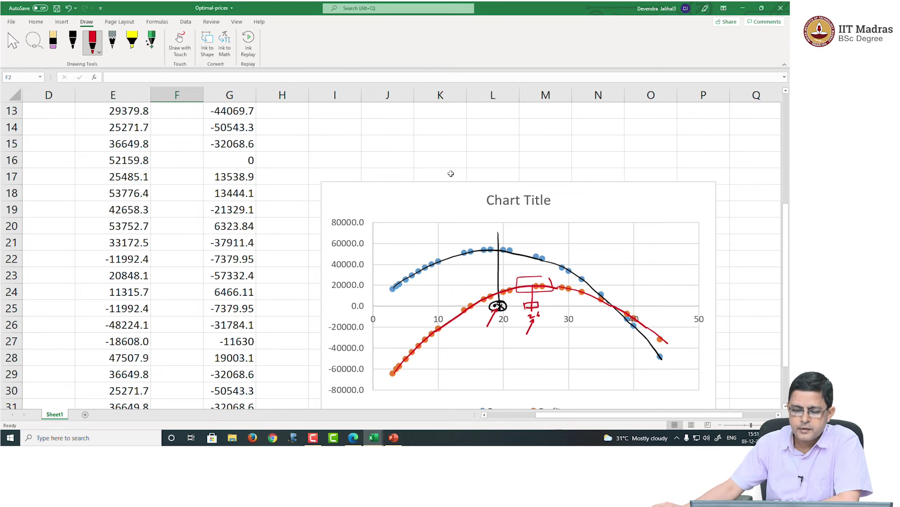
left_click(426, 140)
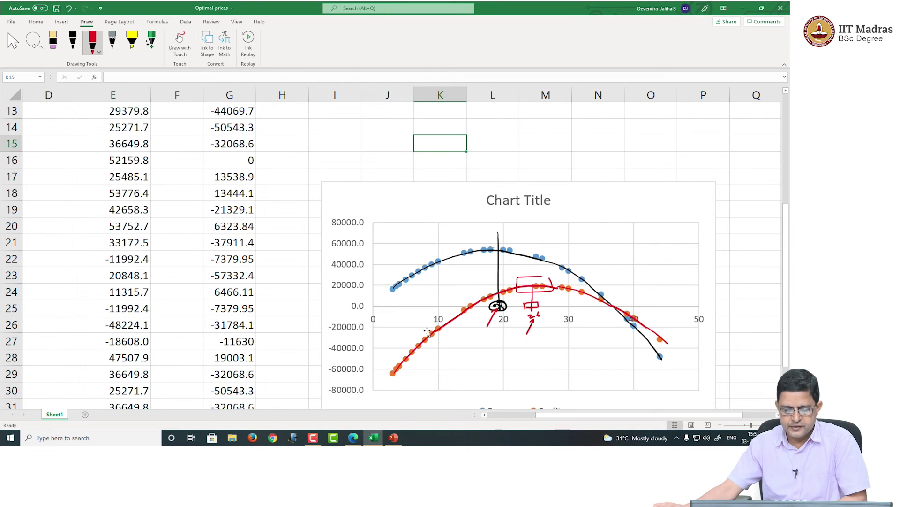
- Switch to the Price Optimization presentation in PowerPoint and go back to its title slide
left_click(393, 437)
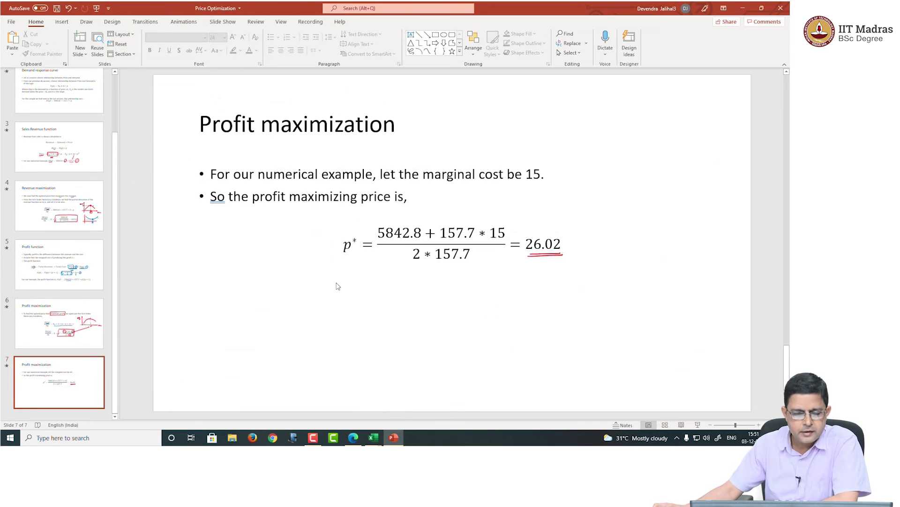
left_click(97, 162)
scroll(95, 221, "up", 3)
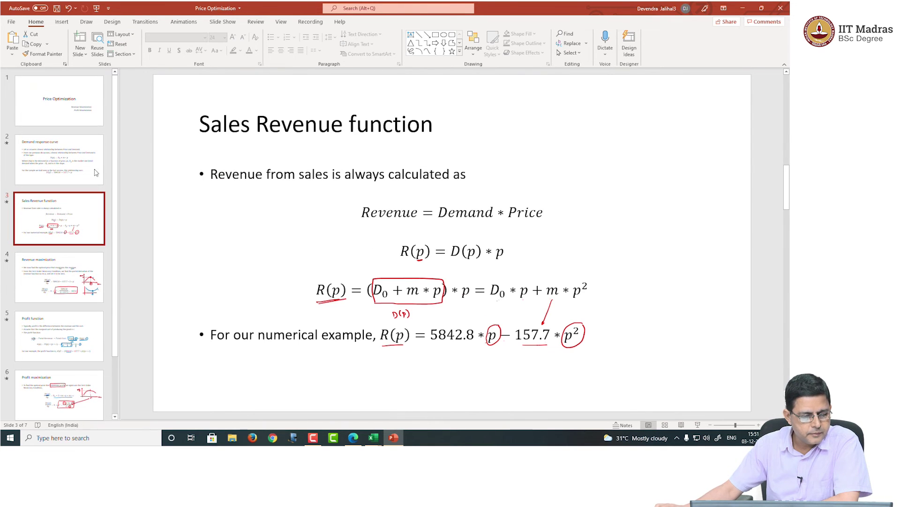
left_click(83, 111)
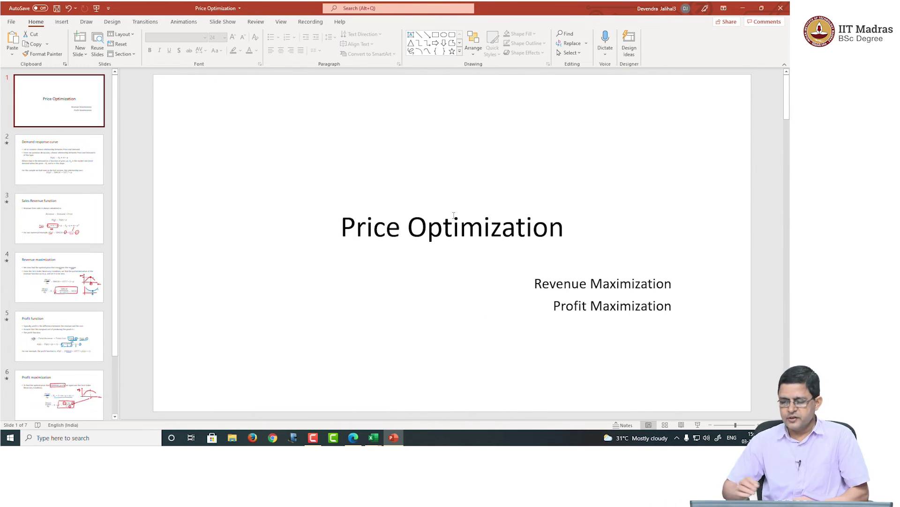